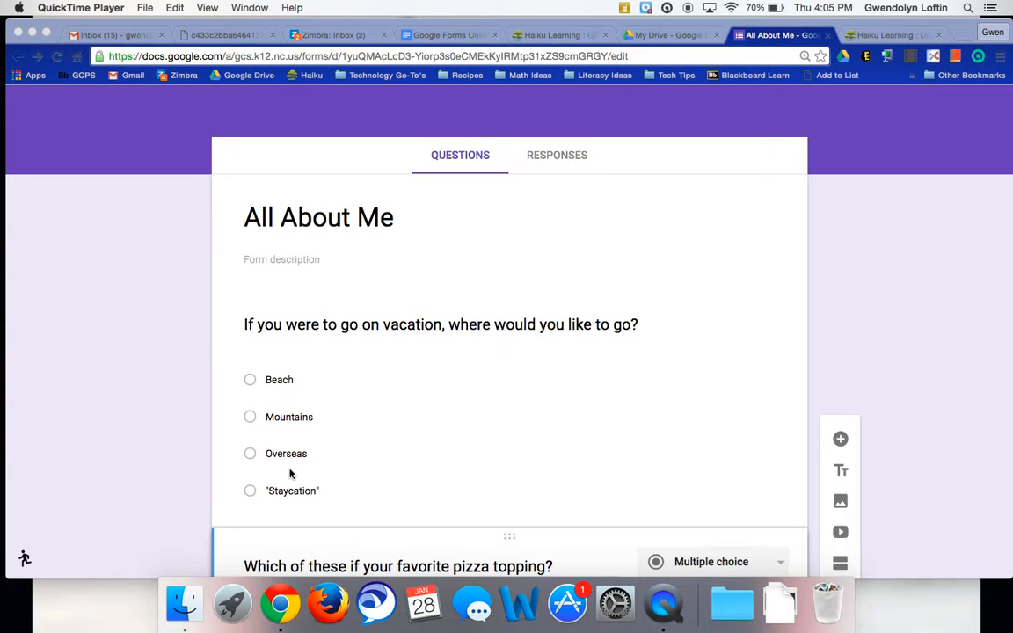
pyautogui.scroll(-2, 291, 473)
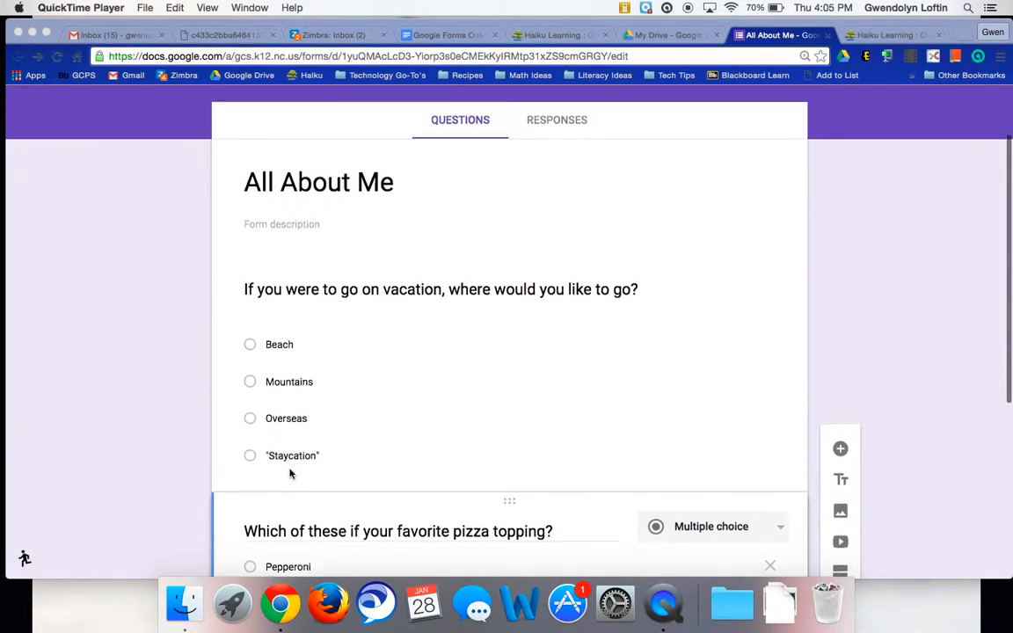
pyautogui.scroll(2, 290, 473)
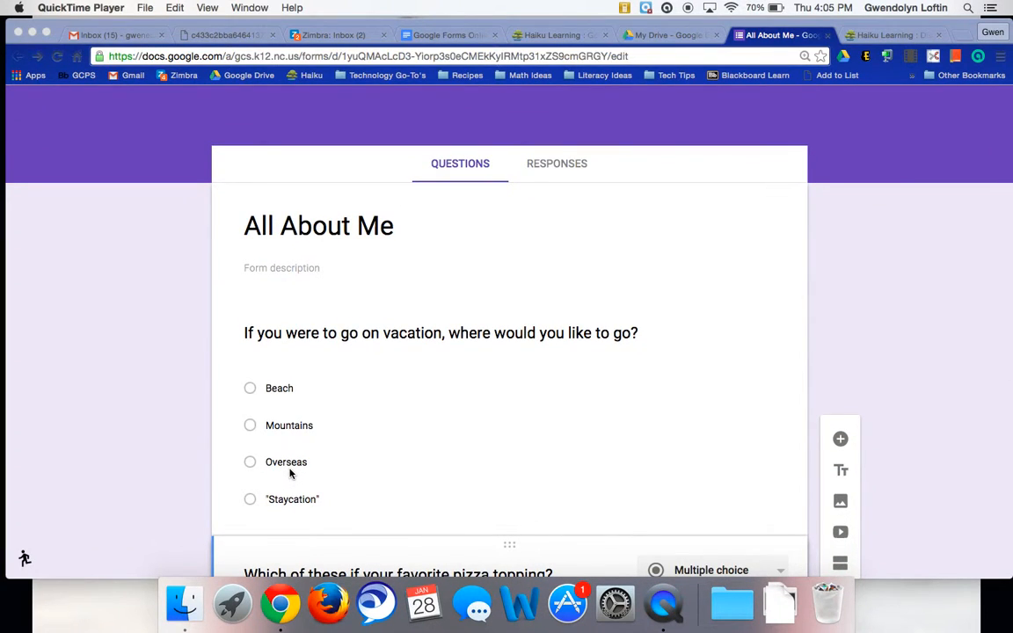
pyautogui.scroll(-3, 290, 473)
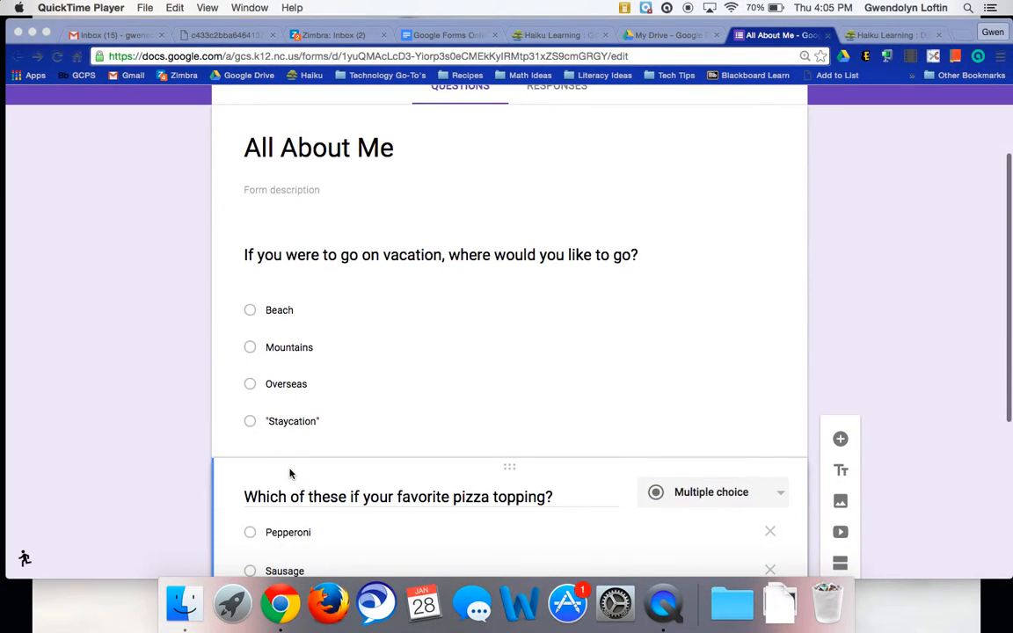
pyautogui.scroll(-3, 290, 473)
pyautogui.scroll(2, 290, 473)
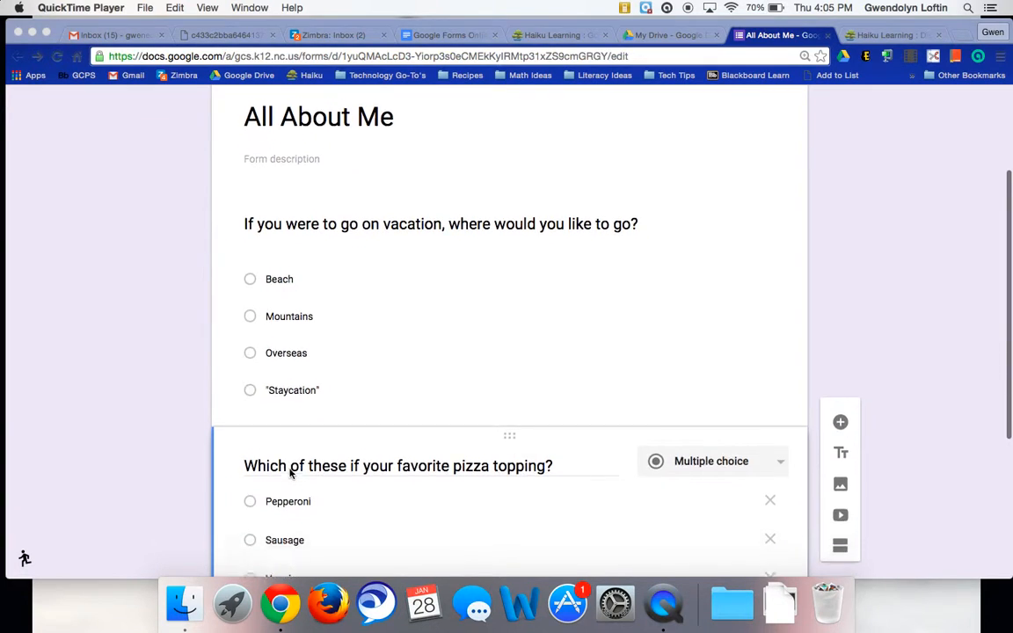
pyautogui.scroll(-3, 290, 473)
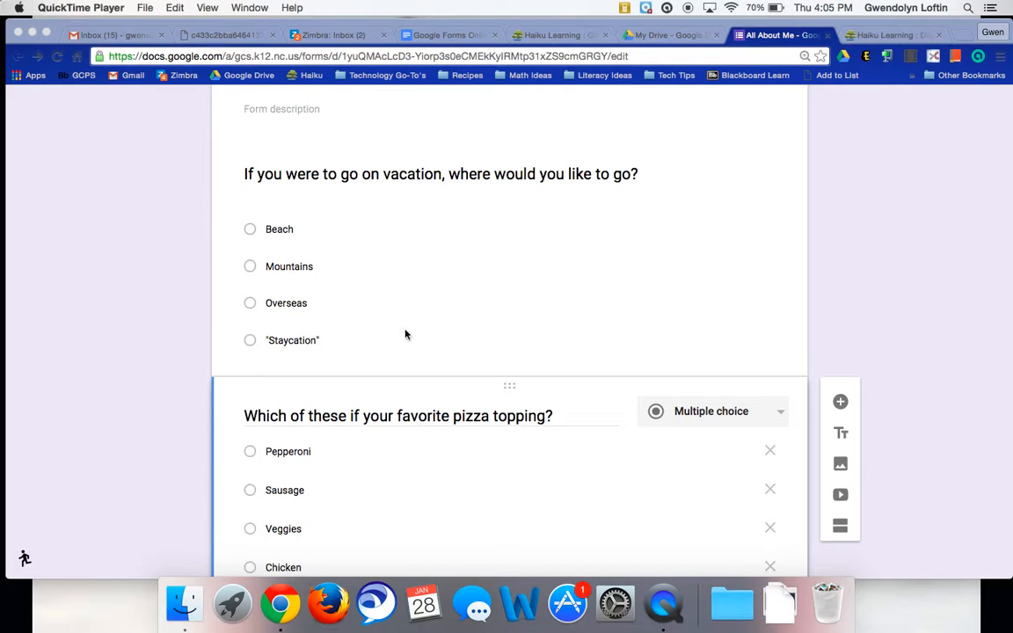
pyautogui.scroll(-2, 355, 449)
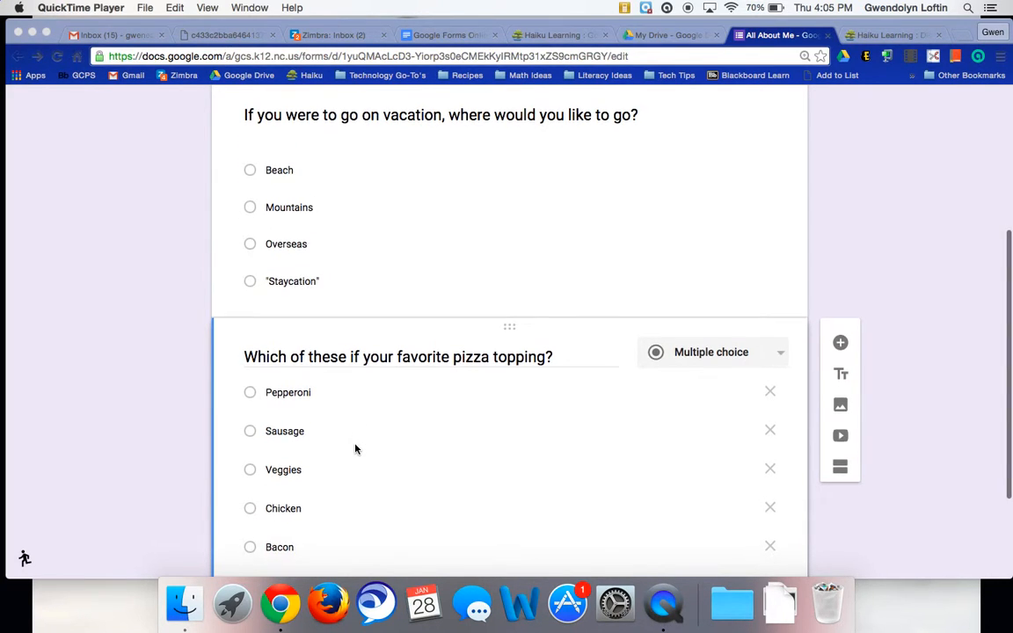
pyautogui.scroll(6, 355, 448)
pyautogui.scroll(1, 355, 450)
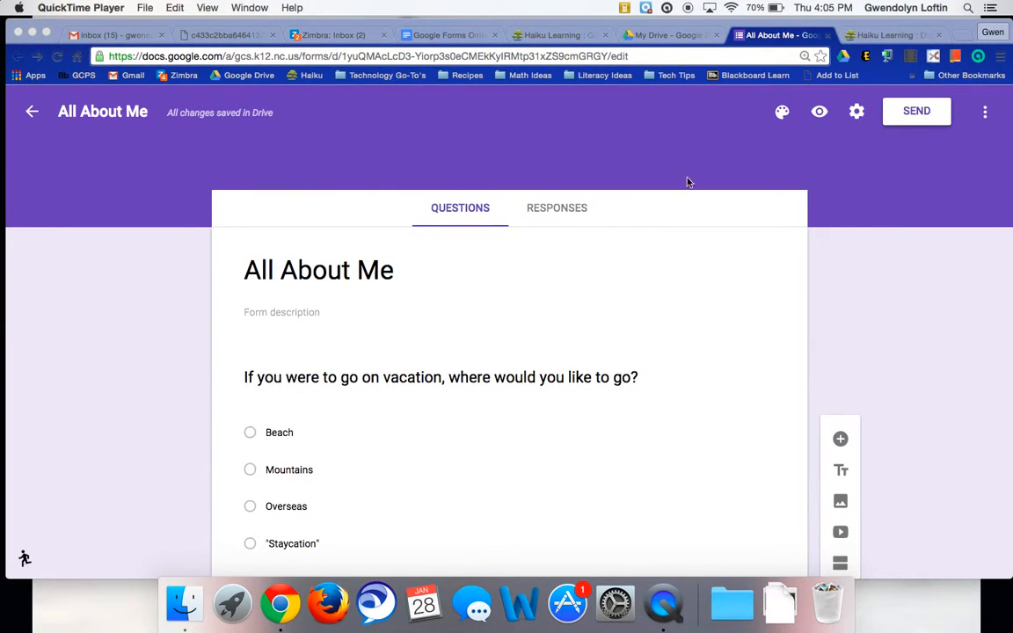
# Turn on 'Shuffle question order' in the form's settings and save the change.
pyautogui.click(856, 112)
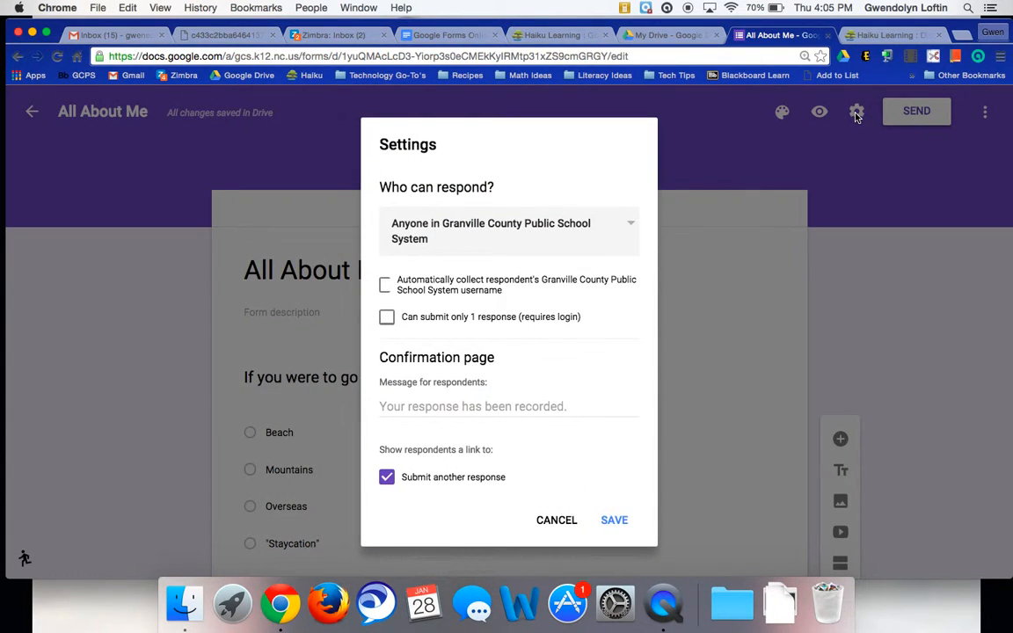
pyautogui.scroll(-5, 501, 325)
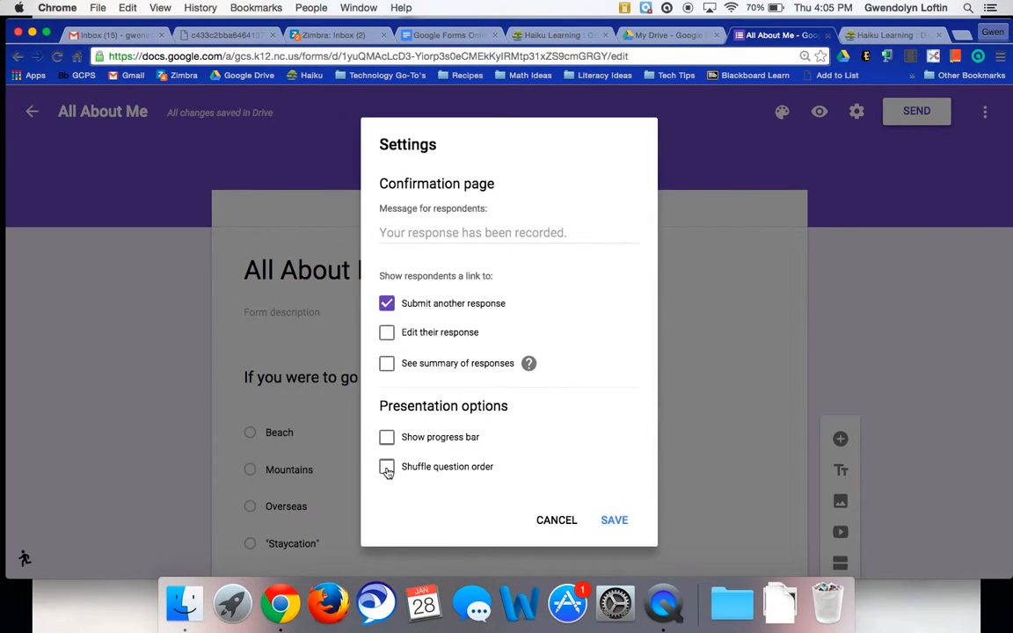
pyautogui.click(387, 469)
pyautogui.click(614, 520)
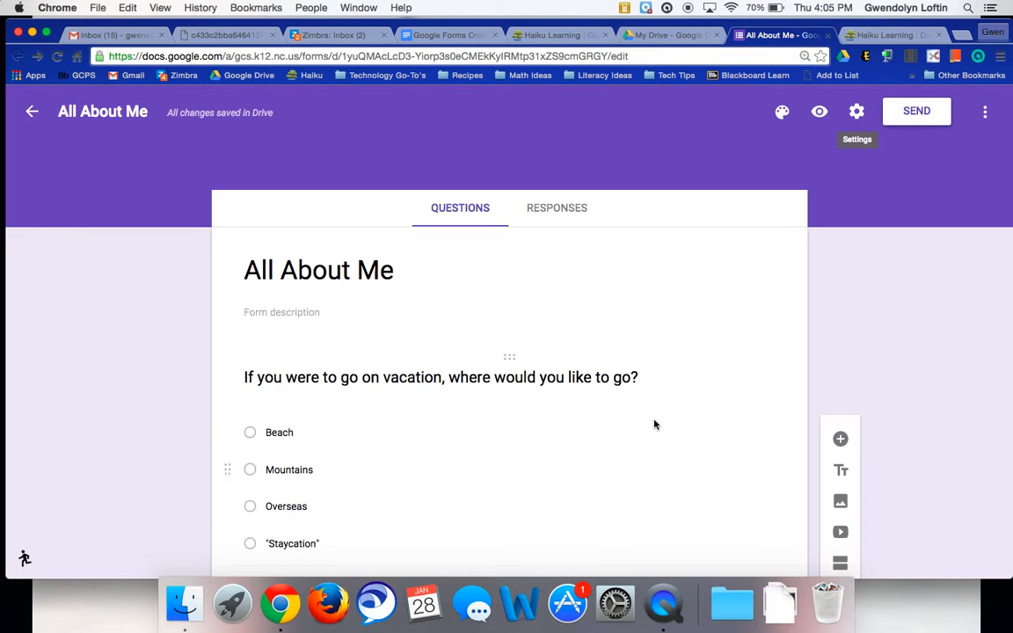
# In the Send dialog's Link tab, enable Shorten URL and copy the goo.gl link.
pyautogui.click(917, 111)
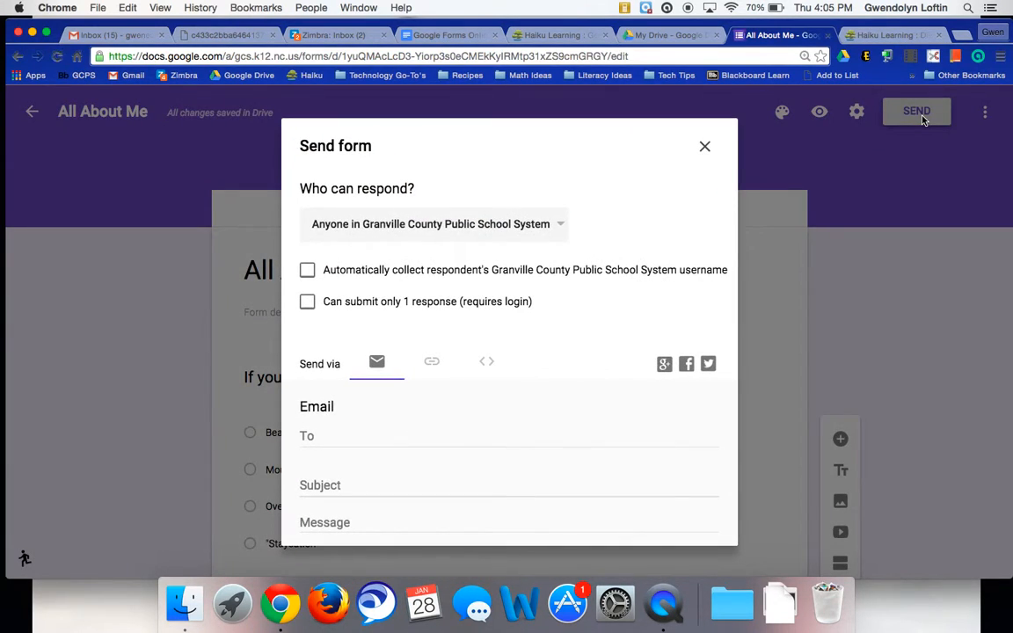
pyautogui.scroll(-3, 638, 275)
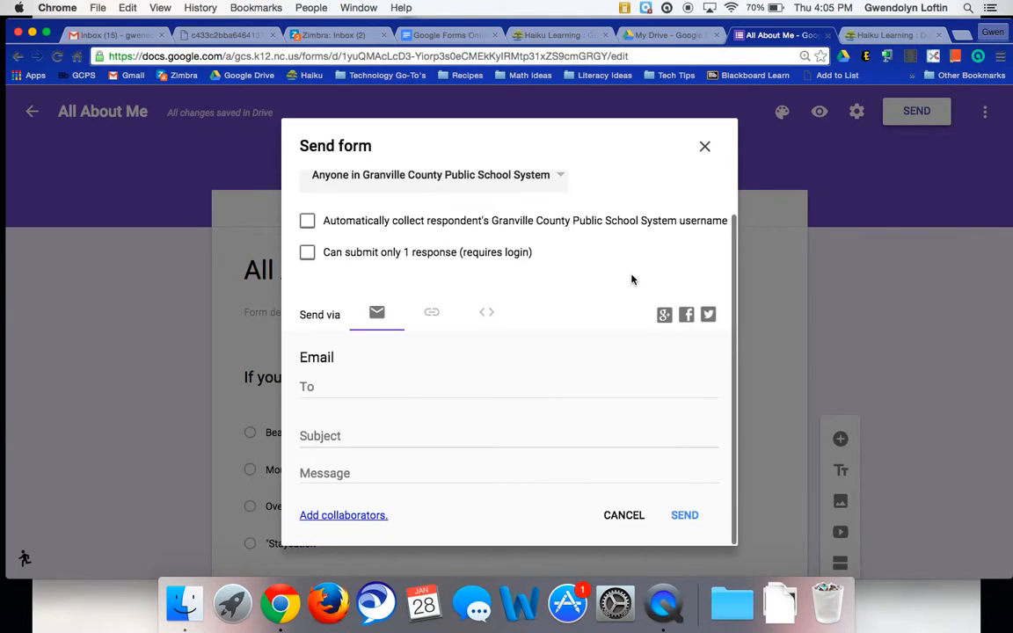
pyautogui.click(432, 313)
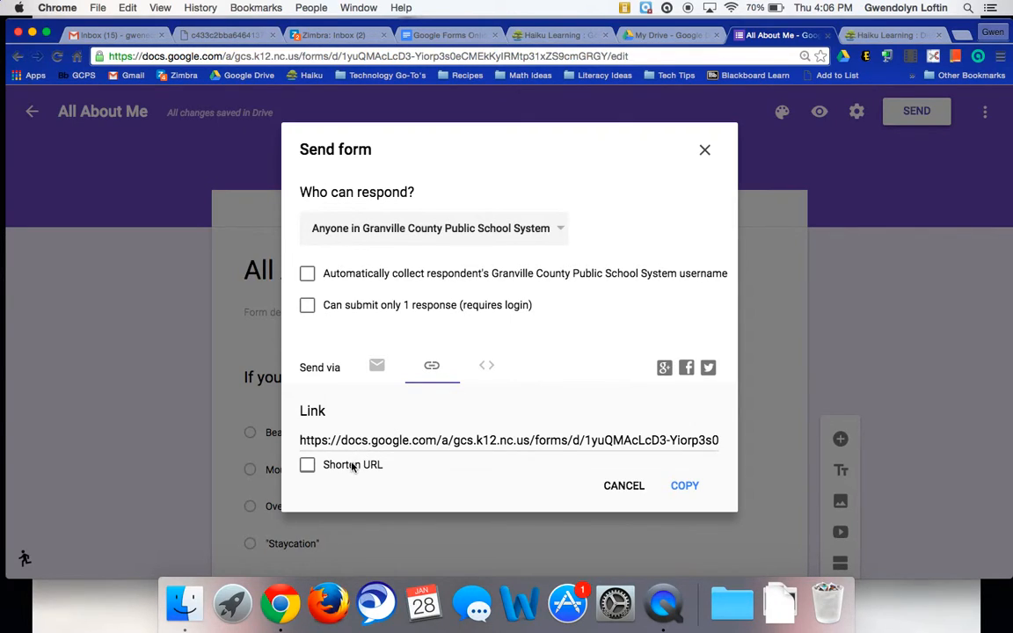
pyautogui.click(306, 464)
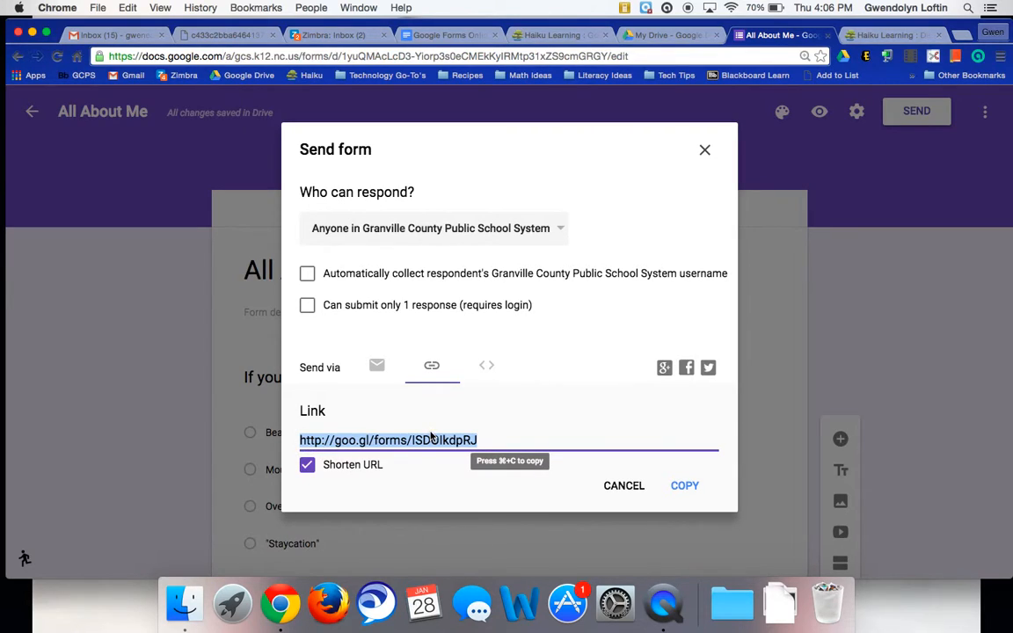
pyautogui.click(361, 466)
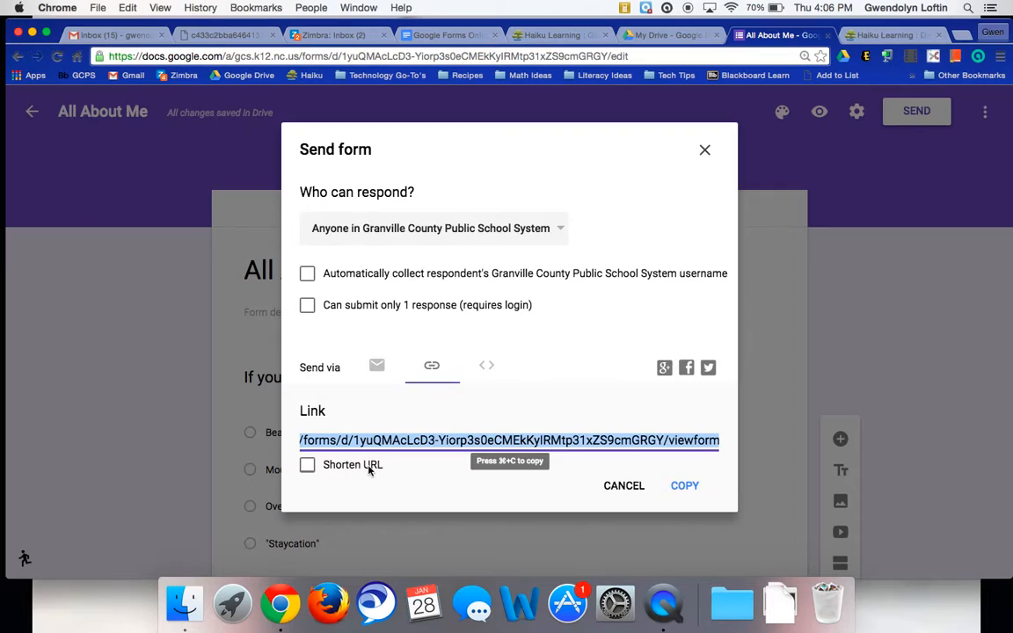
pyautogui.click(360, 464)
pyautogui.press('super+c')
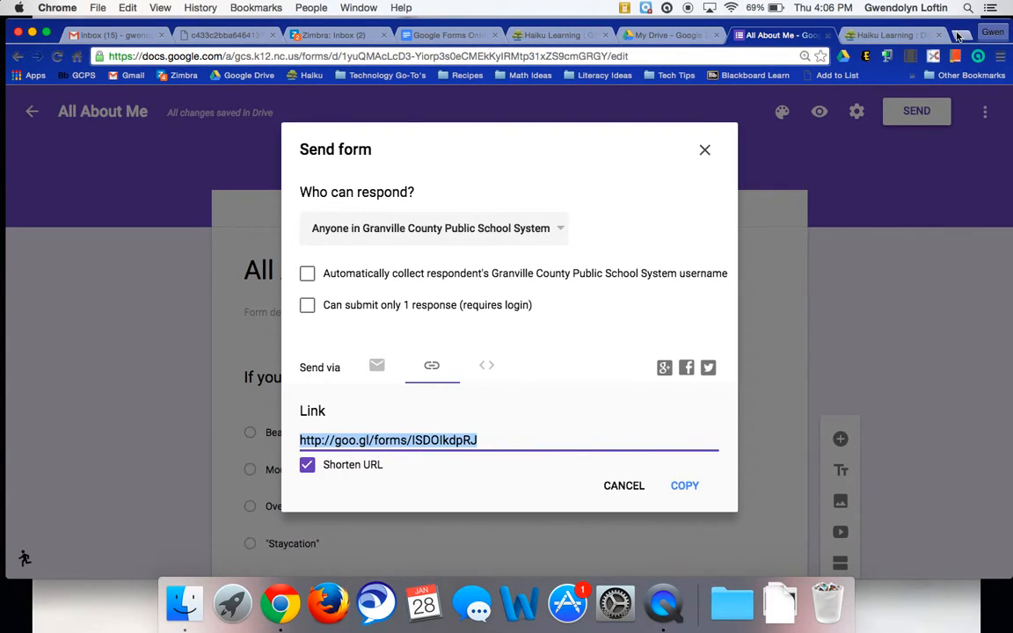
# Load the goo.gl link in a new tab and reload the live form repeatedly to watch questions reorder.
pyautogui.click(959, 36)
pyautogui.press('super+v')
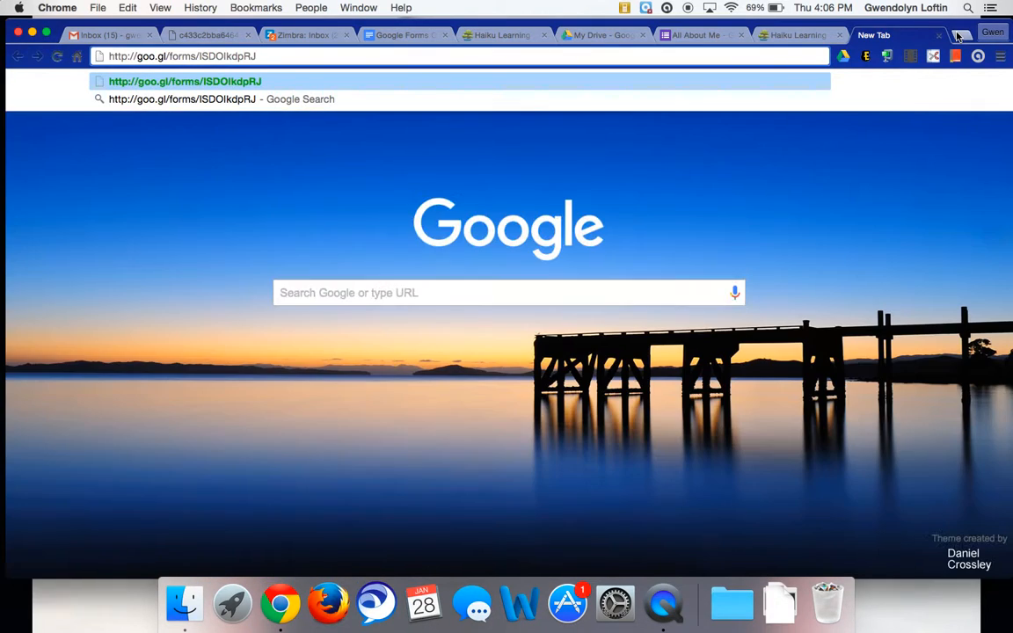
pyautogui.press('Return')
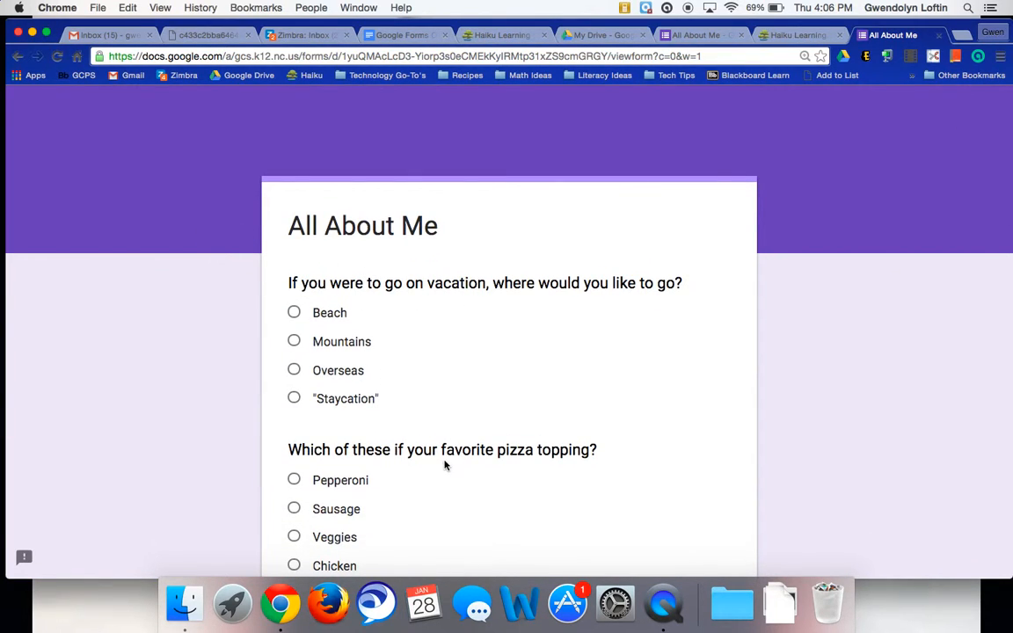
pyautogui.press('super+r')
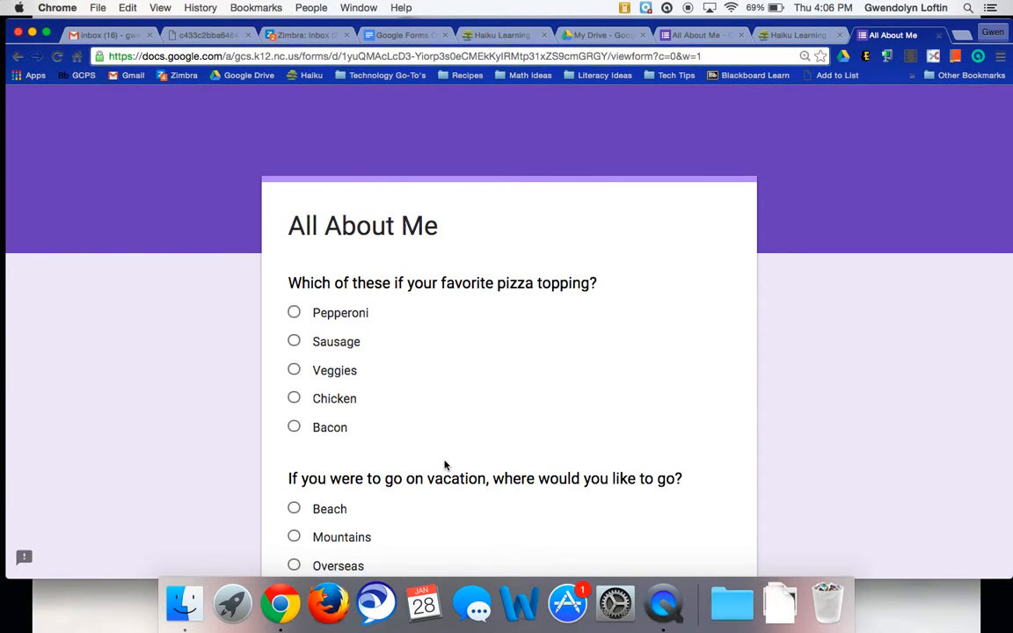
pyautogui.press('super+r')
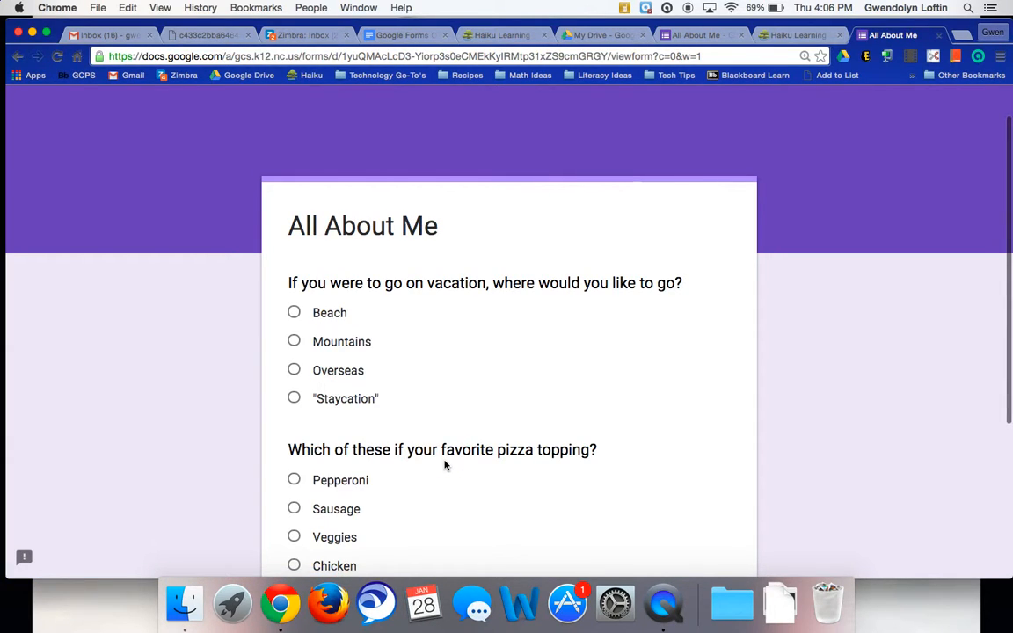
pyautogui.press('super+r')
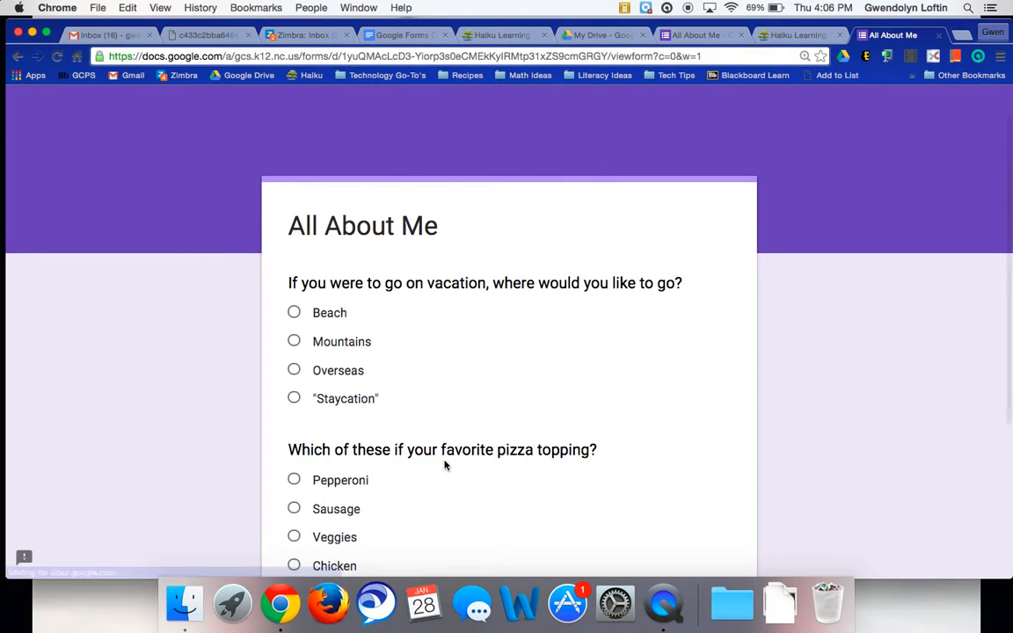
pyautogui.press('super+r')
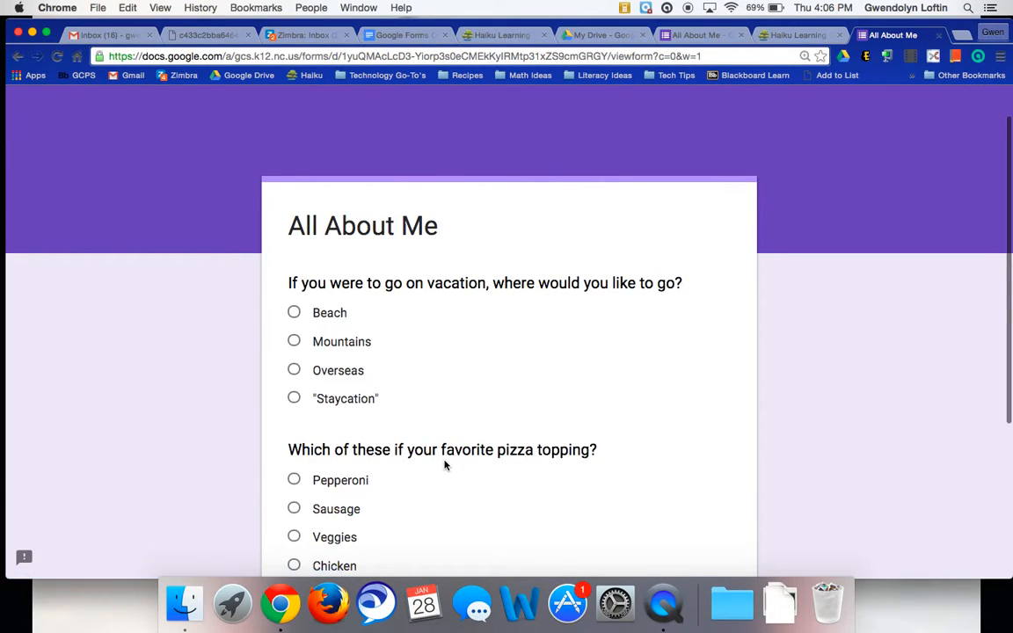
# Back in the editor, dismiss the Send dialog and confirm 'Shuffle question order' remains set in Settings.
pyautogui.click(698, 35)
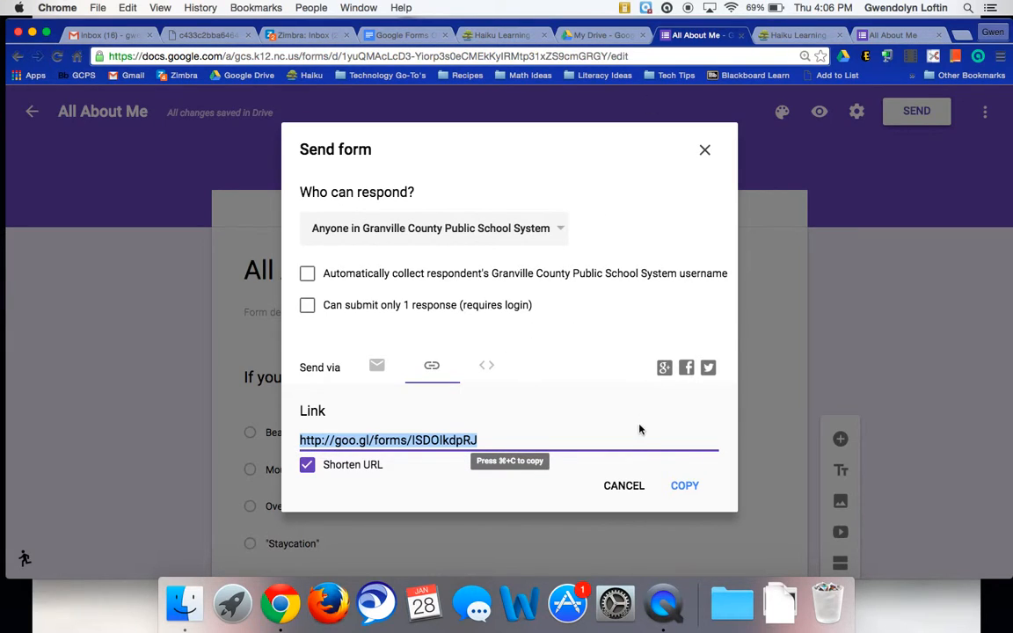
pyautogui.click(624, 486)
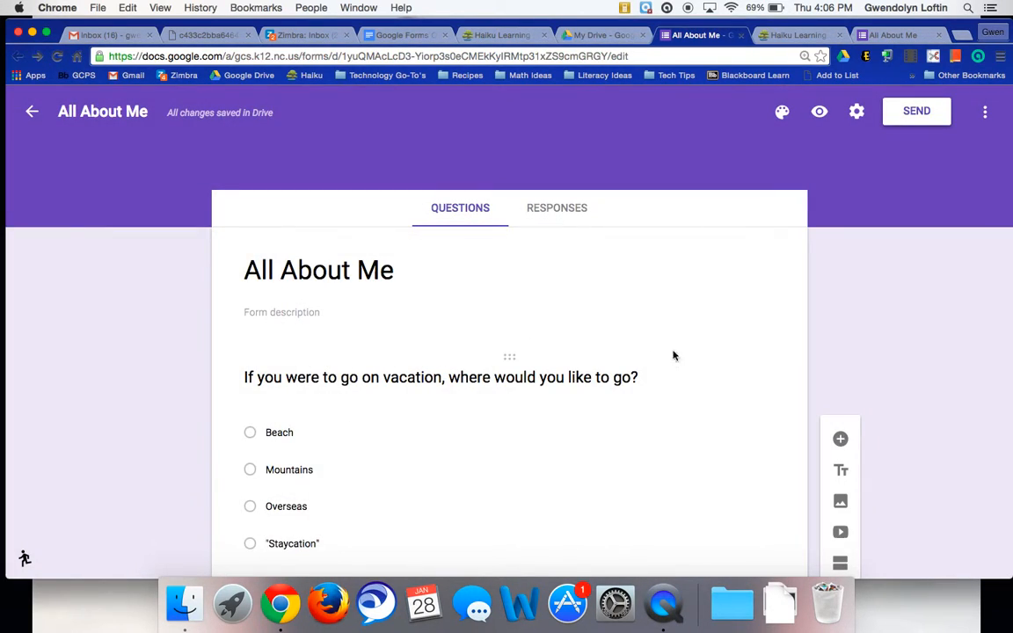
pyautogui.click(857, 112)
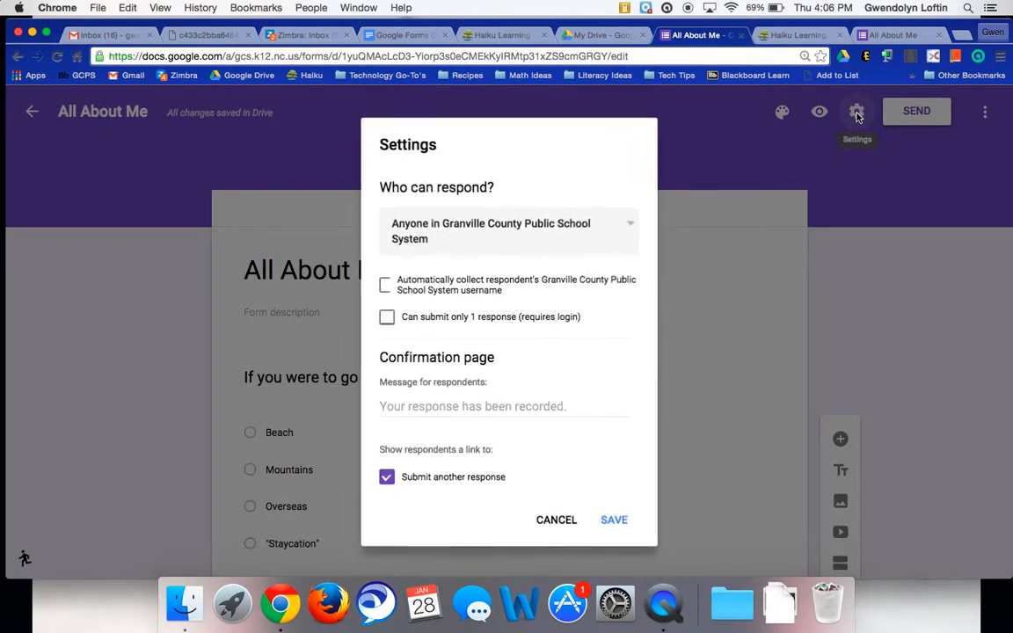
pyautogui.scroll(-3, 522, 304)
pyautogui.scroll(-4, 521, 304)
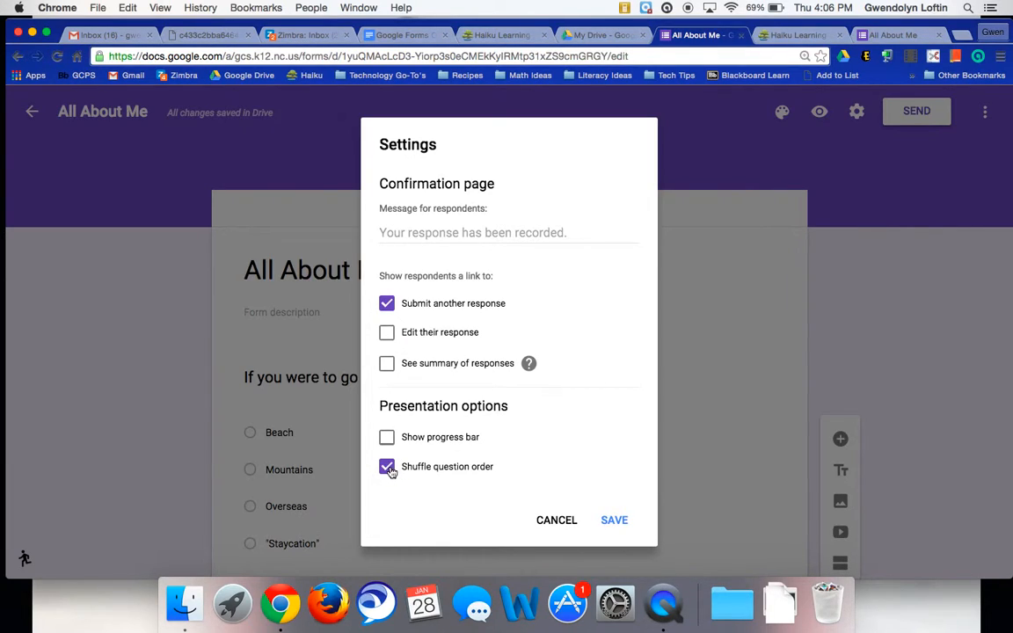
pyautogui.click(556, 519)
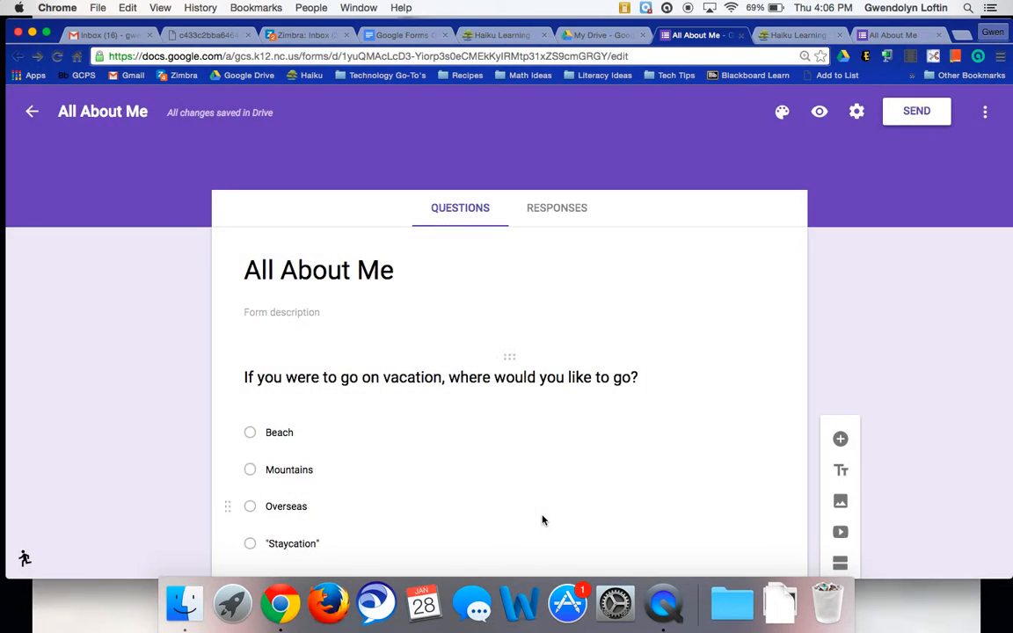
pyautogui.scroll(-2, 542, 517)
pyautogui.scroll(-2, 543, 517)
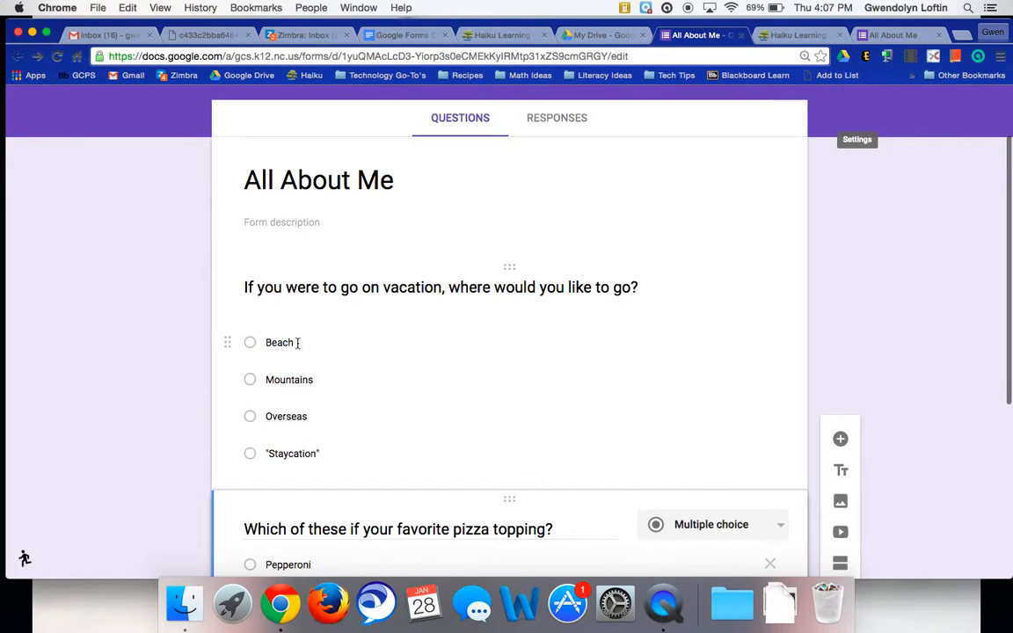
pyautogui.scroll(-3, 394, 367)
pyautogui.scroll(-2, 395, 427)
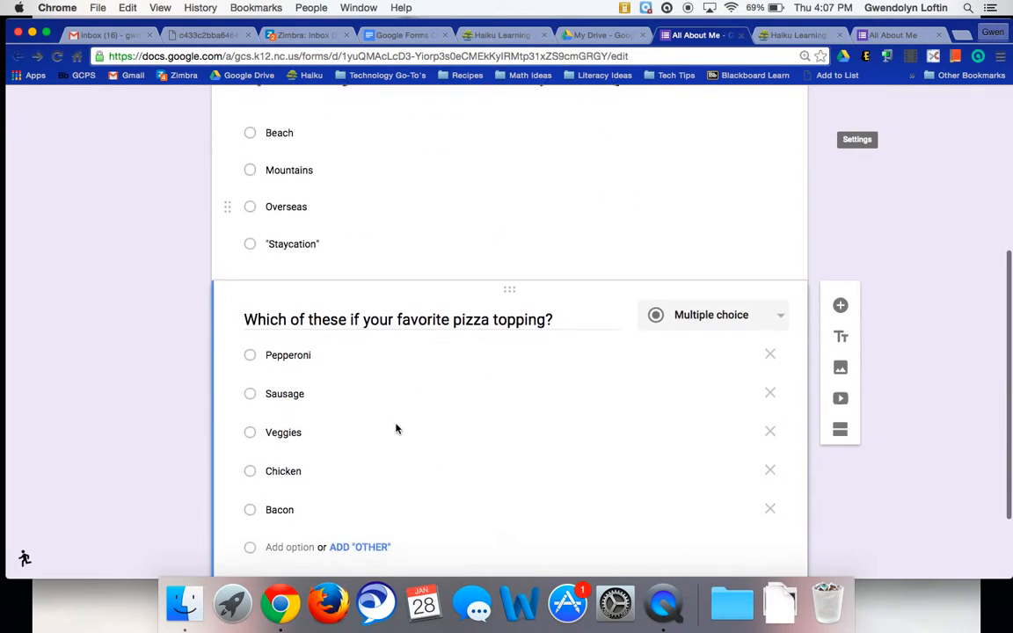
pyautogui.scroll(4, 396, 426)
pyautogui.scroll(-1, 396, 426)
# Mark the vacation question Required and enable 'Shuffle option order' for its choices.
pyautogui.click(343, 299)
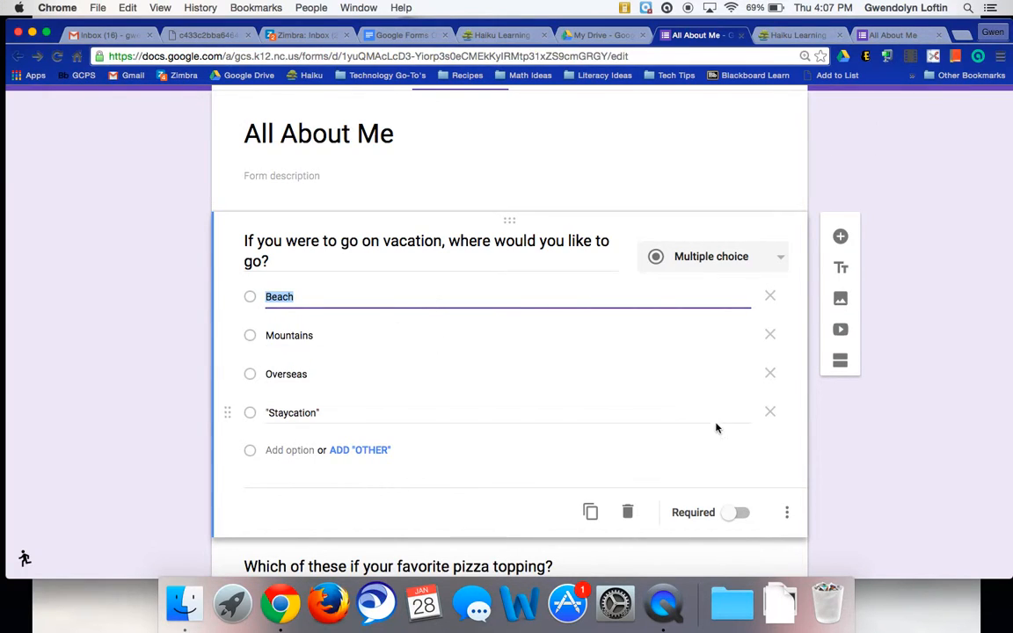
pyautogui.click(746, 516)
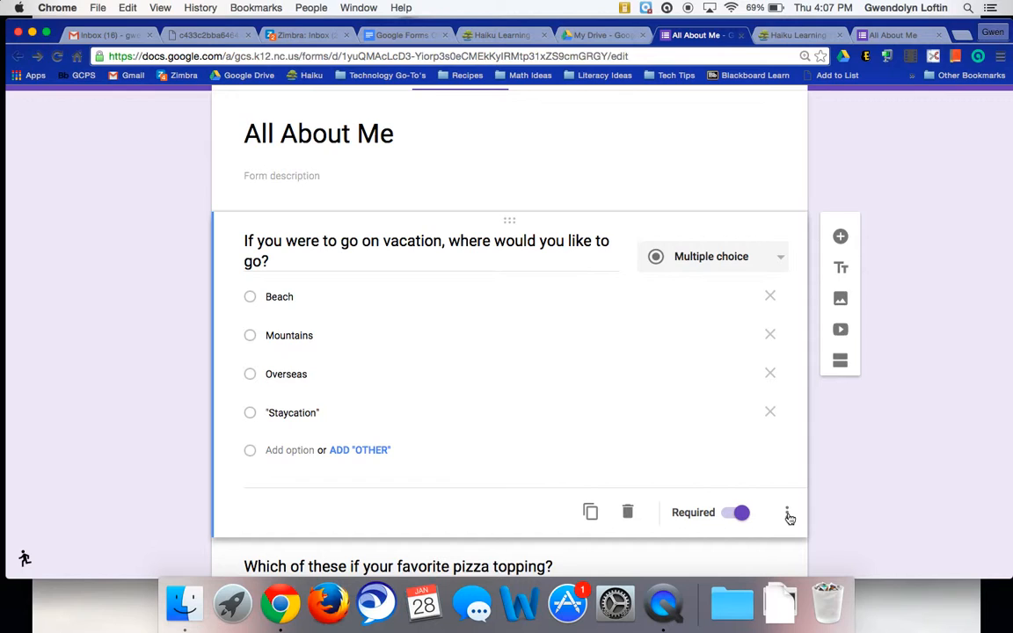
pyautogui.click(789, 515)
pyautogui.scroll(-5, 816, 512)
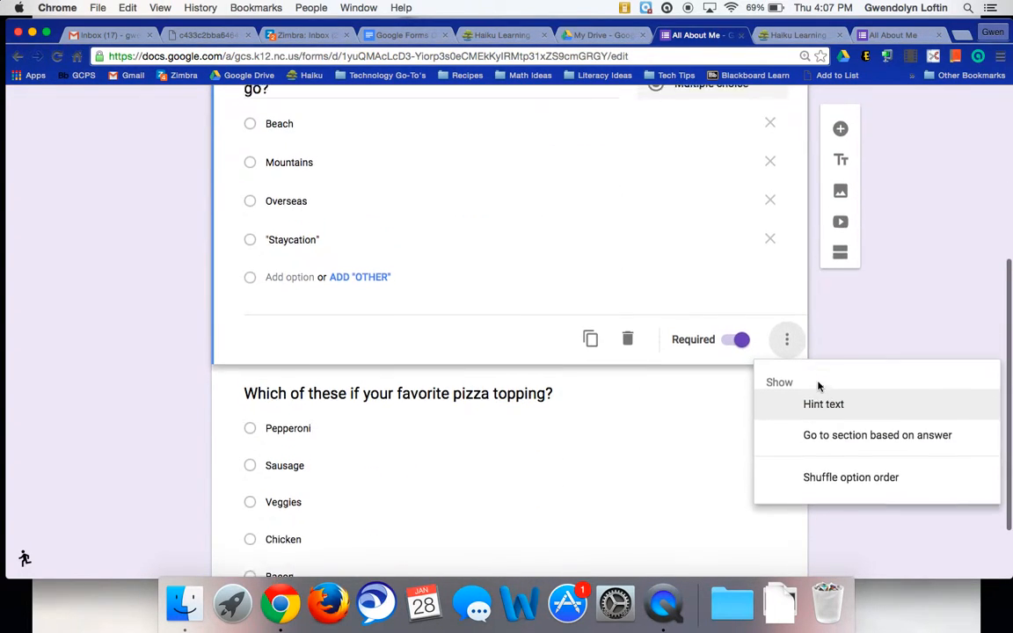
pyautogui.scroll(2, 820, 386)
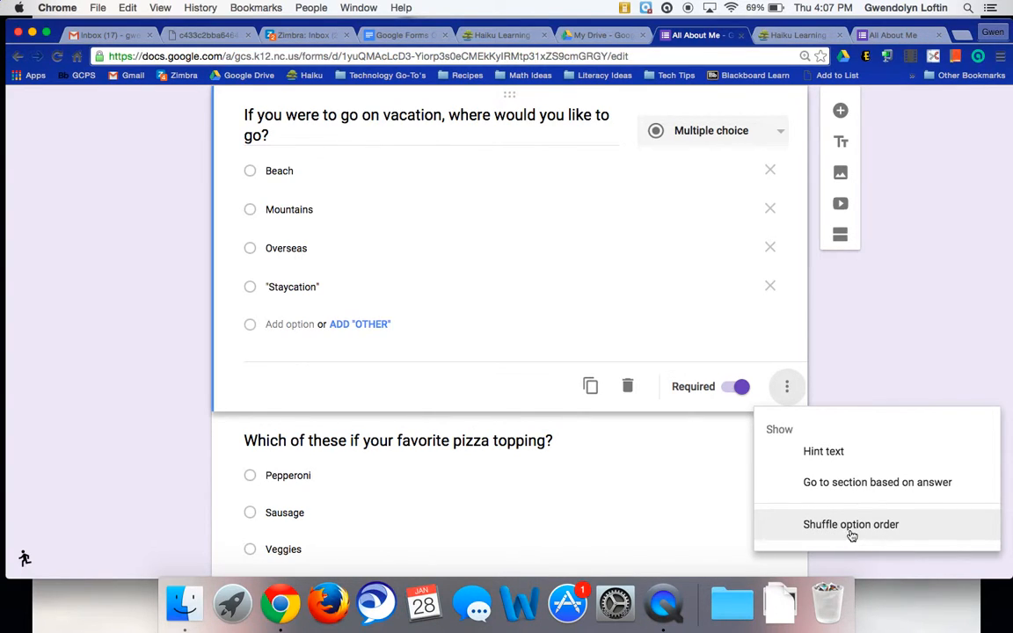
pyautogui.click(820, 528)
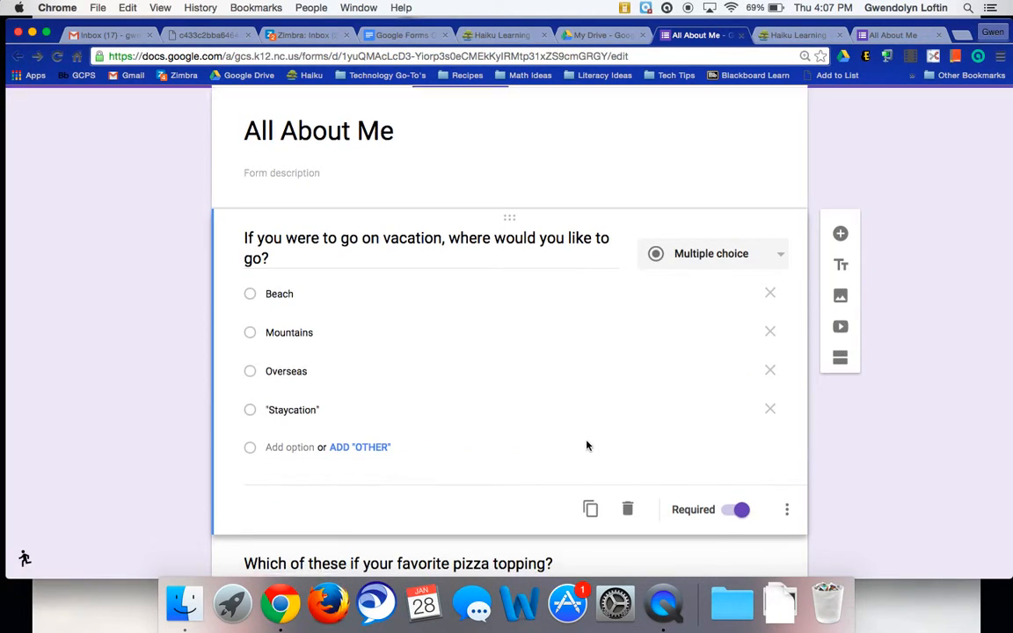
pyautogui.scroll(-3, 581, 440)
pyautogui.scroll(-2, 607, 422)
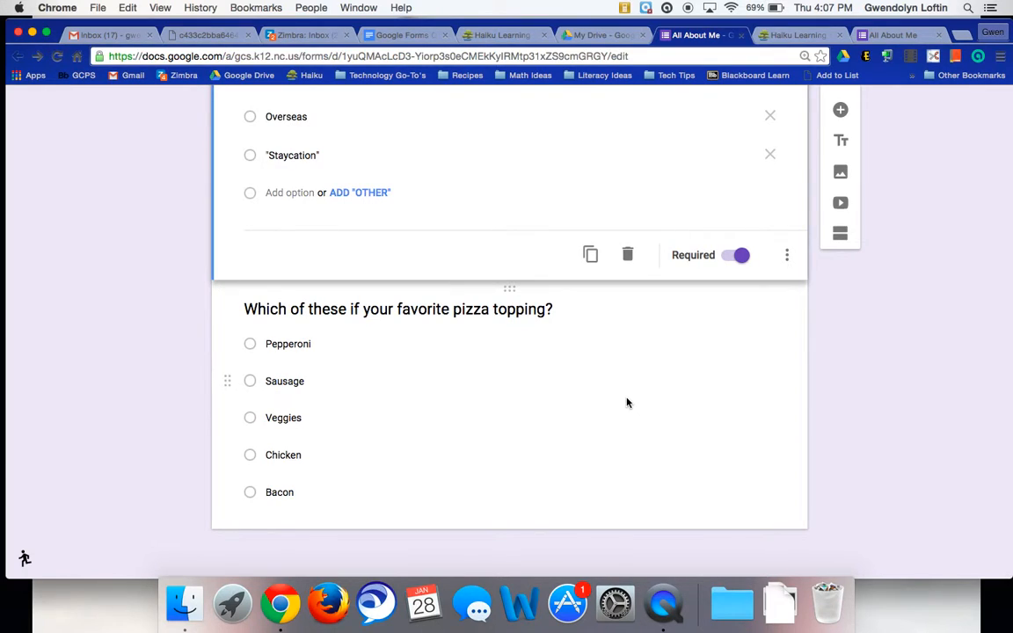
# Enable 'Shuffle option order' for the pizza topping question's choices.
pyautogui.click(465, 370)
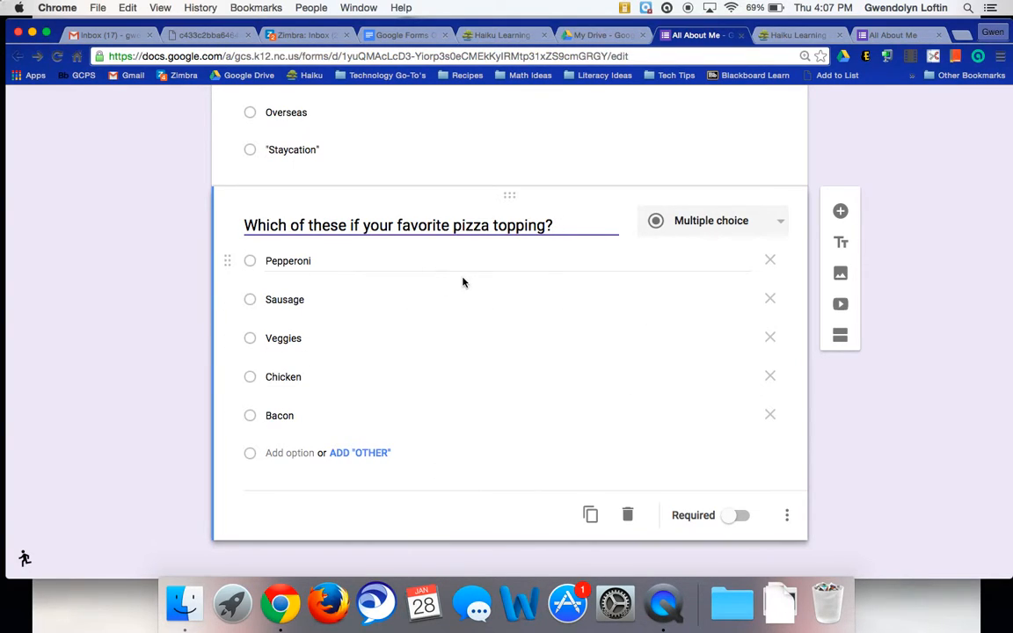
pyautogui.click(787, 515)
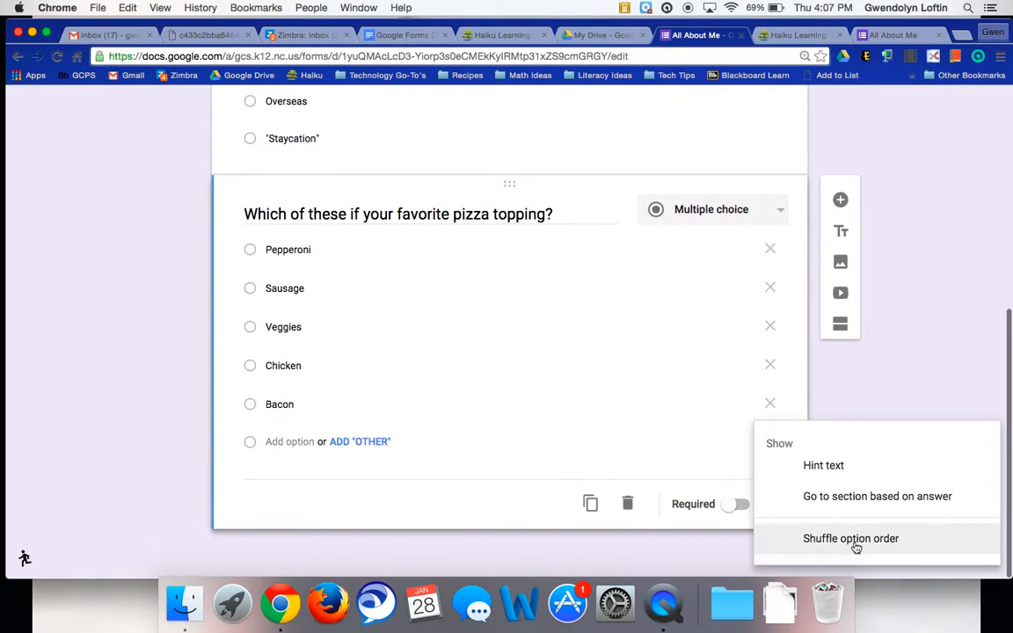
pyautogui.click(850, 549)
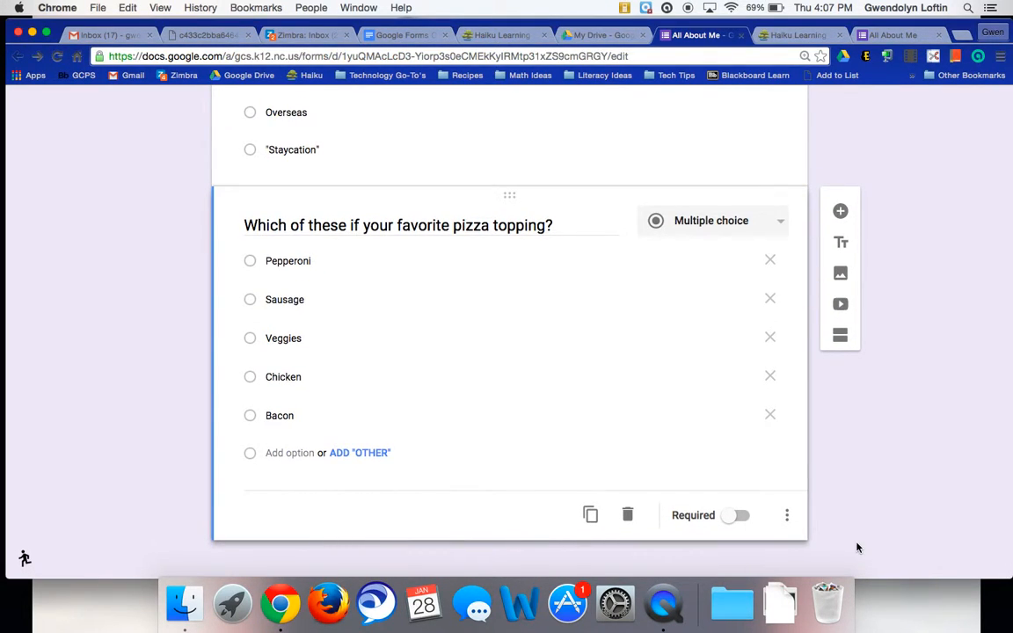
# Reload the live viewform tab several times to confirm both questions and choices reshuffle.
pyautogui.click(892, 35)
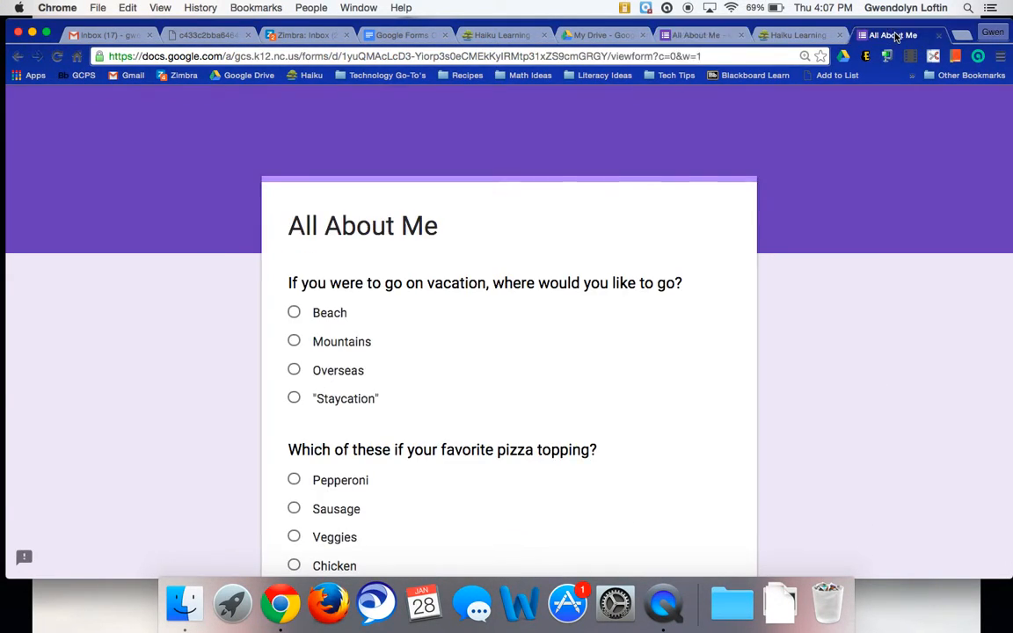
pyautogui.scroll(-3, 466, 285)
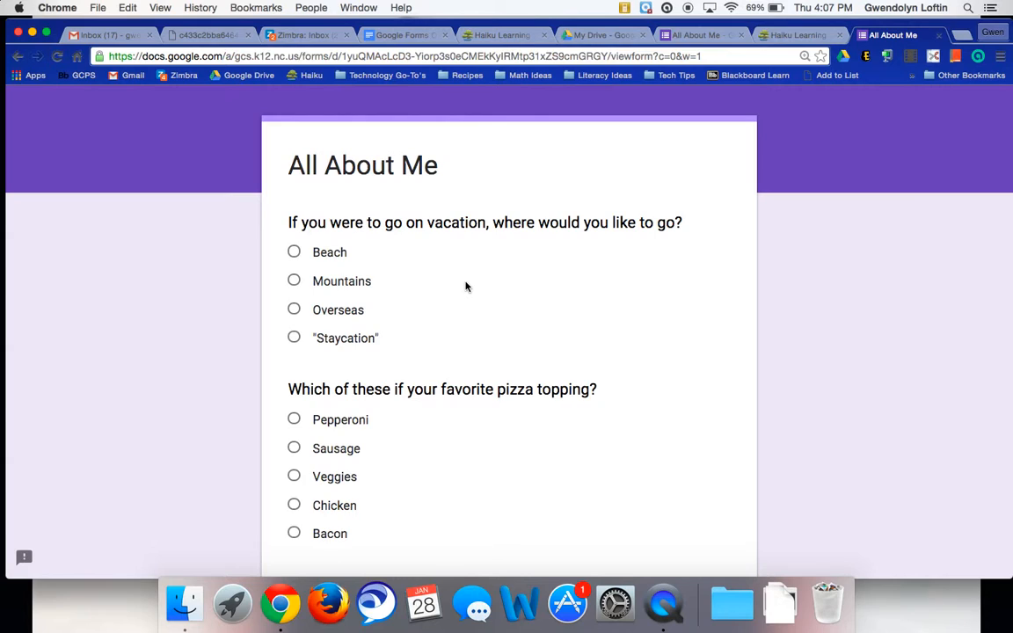
pyautogui.press('super+r')
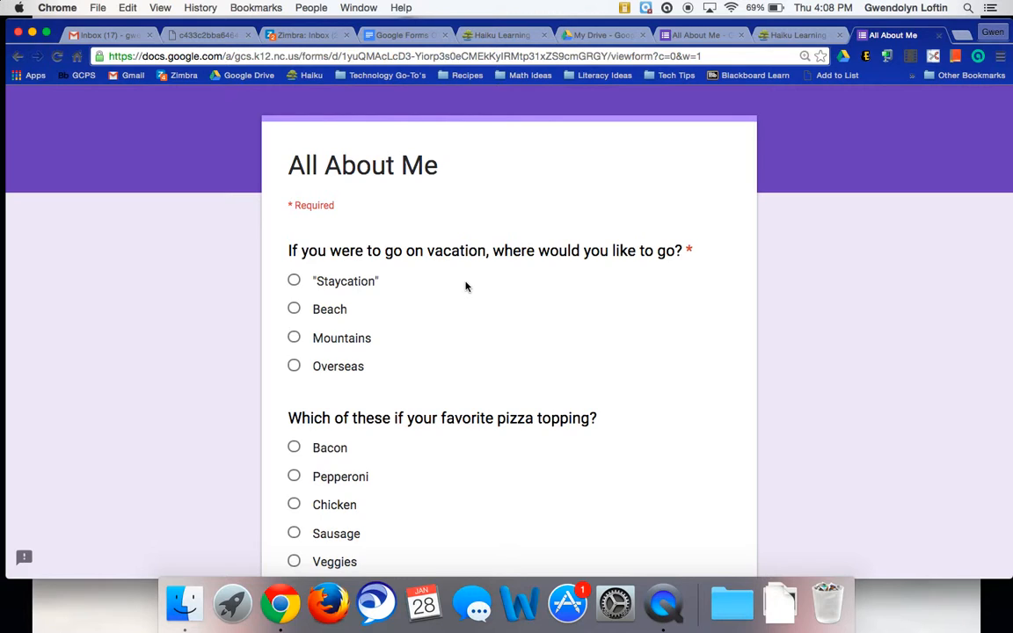
pyautogui.press('super+r')
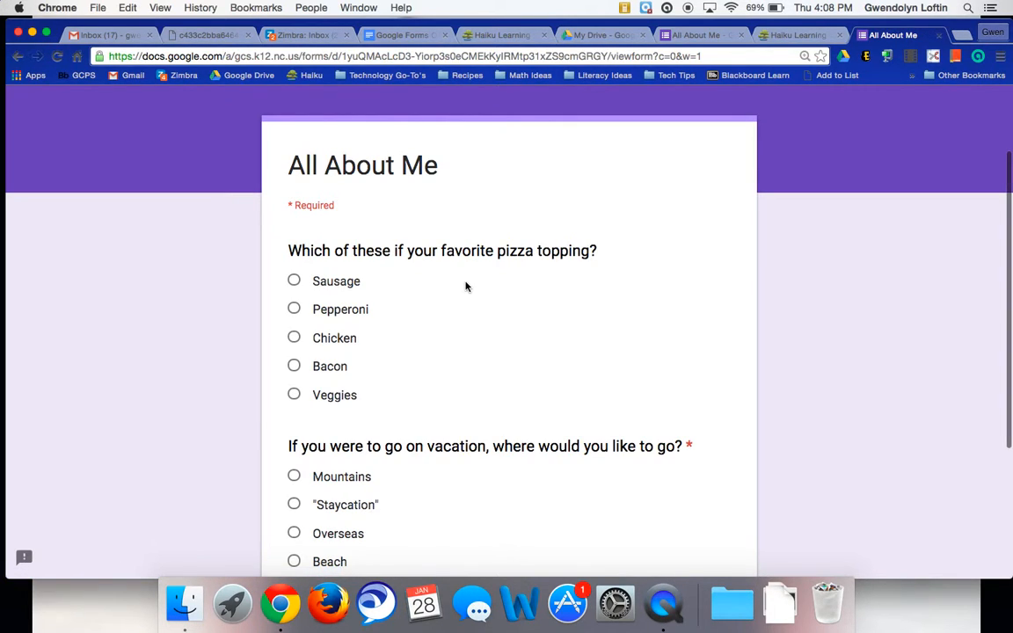
pyautogui.scroll(-1, 467, 286)
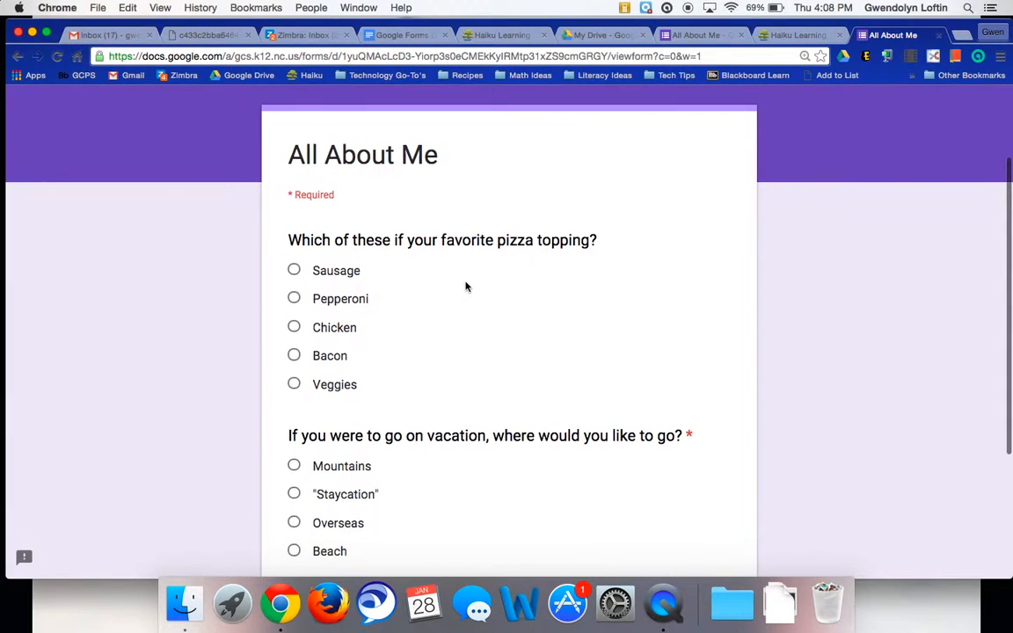
pyautogui.scroll(-1, 467, 286)
pyautogui.scroll(-2, 467, 286)
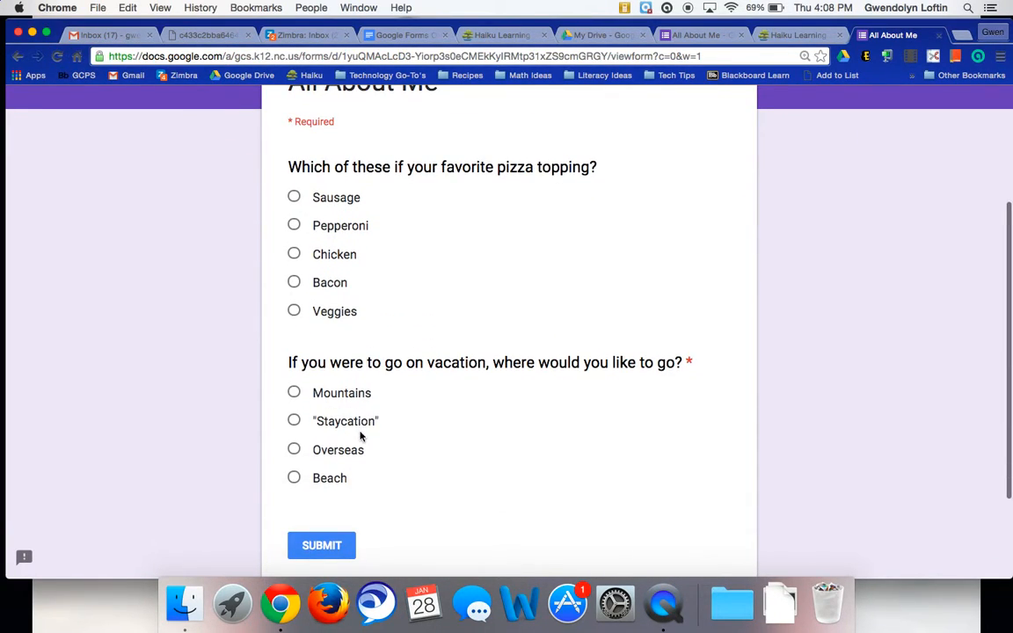
pyautogui.press('super+r')
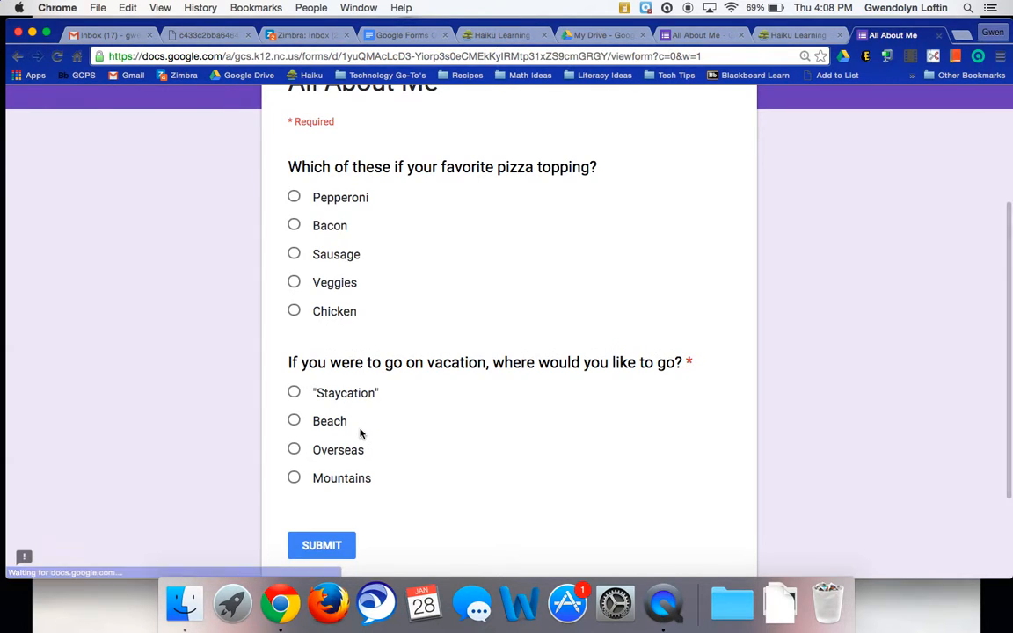
pyautogui.press('super+r')
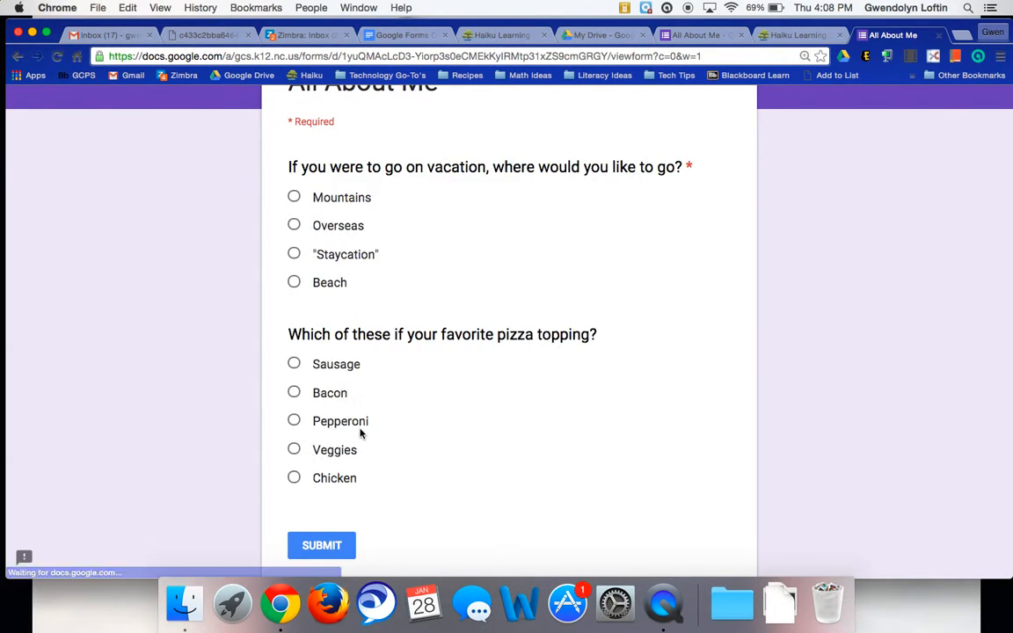
pyautogui.press('super+r')
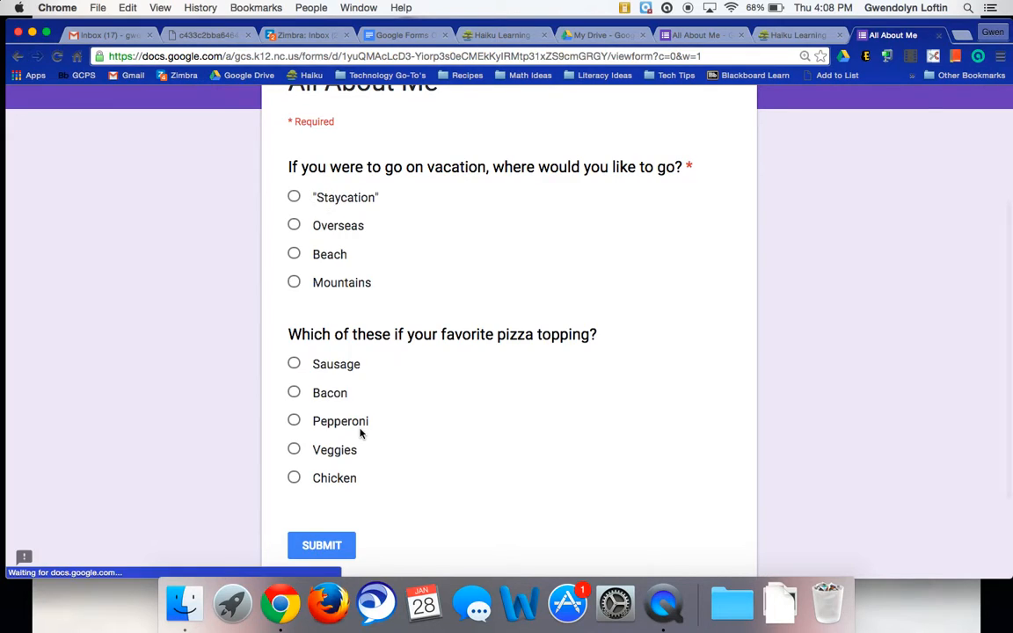
# Return to the editor tab and reopen the vacation question for editing.
pyautogui.click(694, 35)
pyautogui.scroll(5, 570, 329)
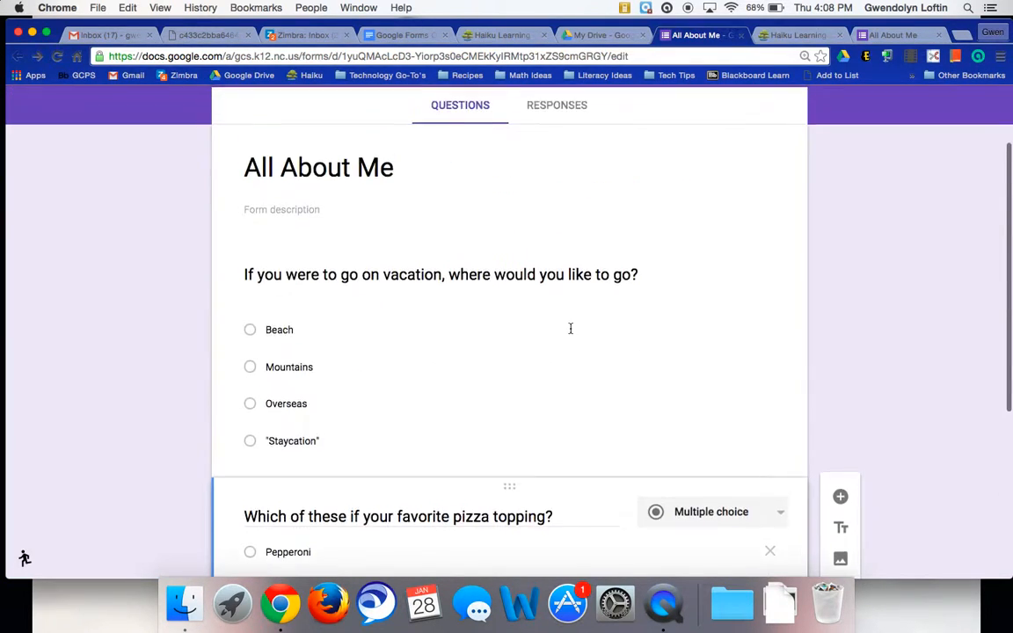
pyautogui.scroll(5, 570, 329)
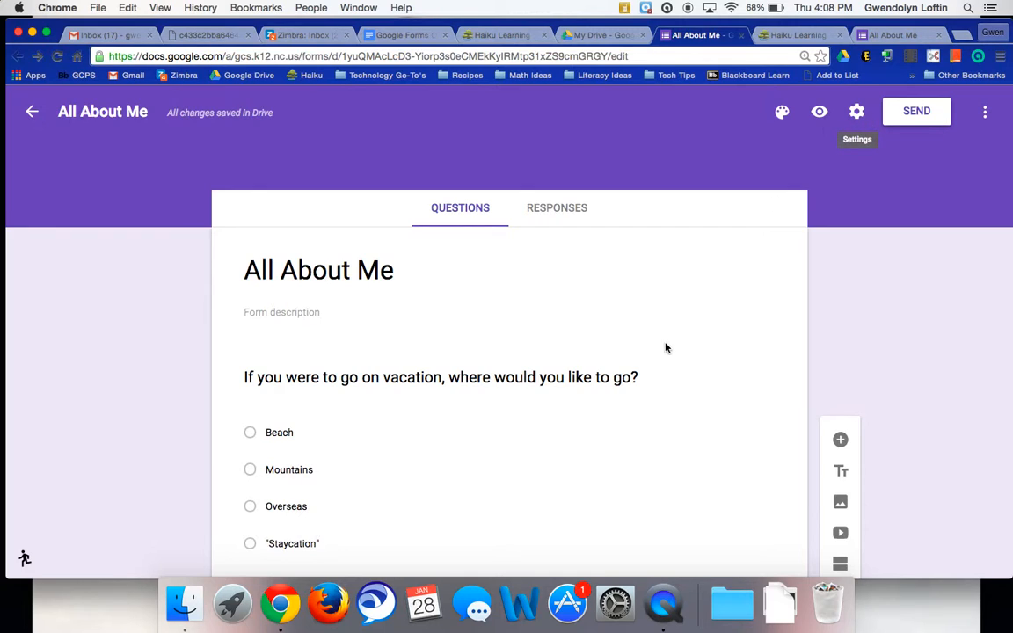
pyautogui.scroll(-3, 666, 347)
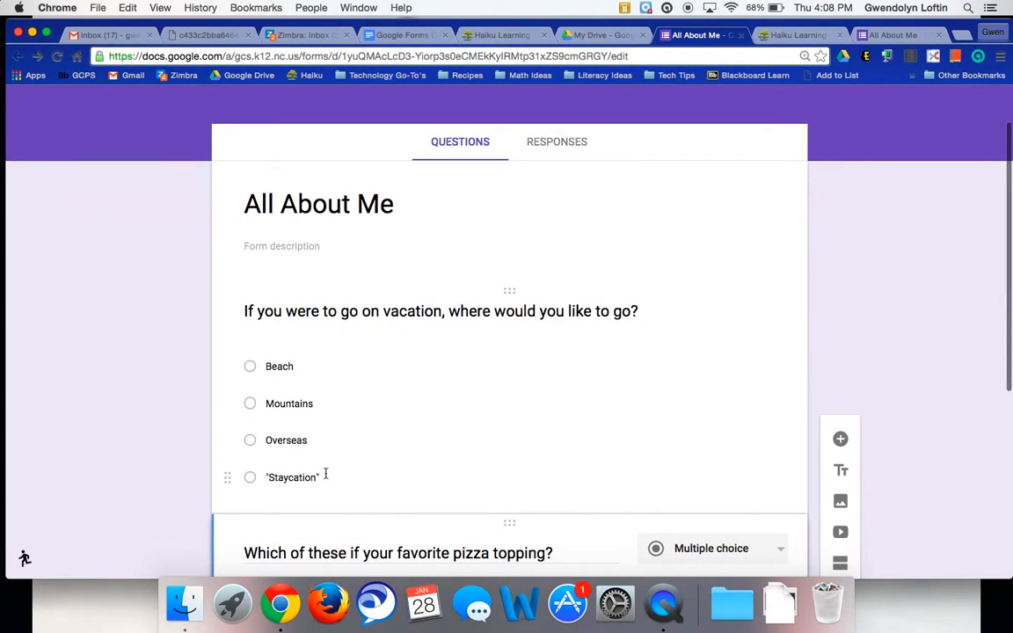
pyautogui.click(286, 440)
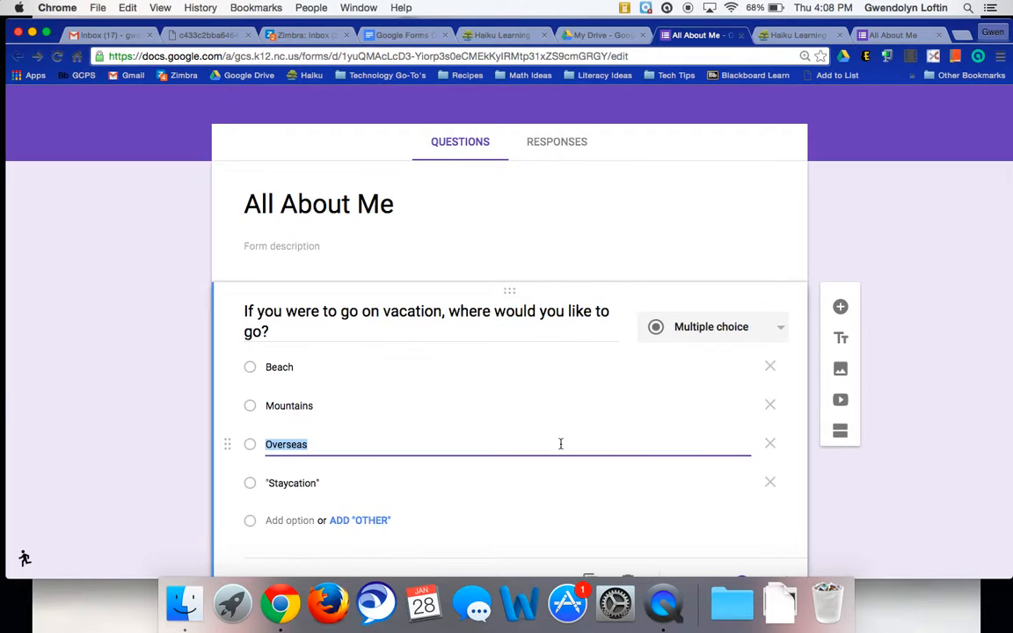
pyautogui.scroll(-3, 536, 398)
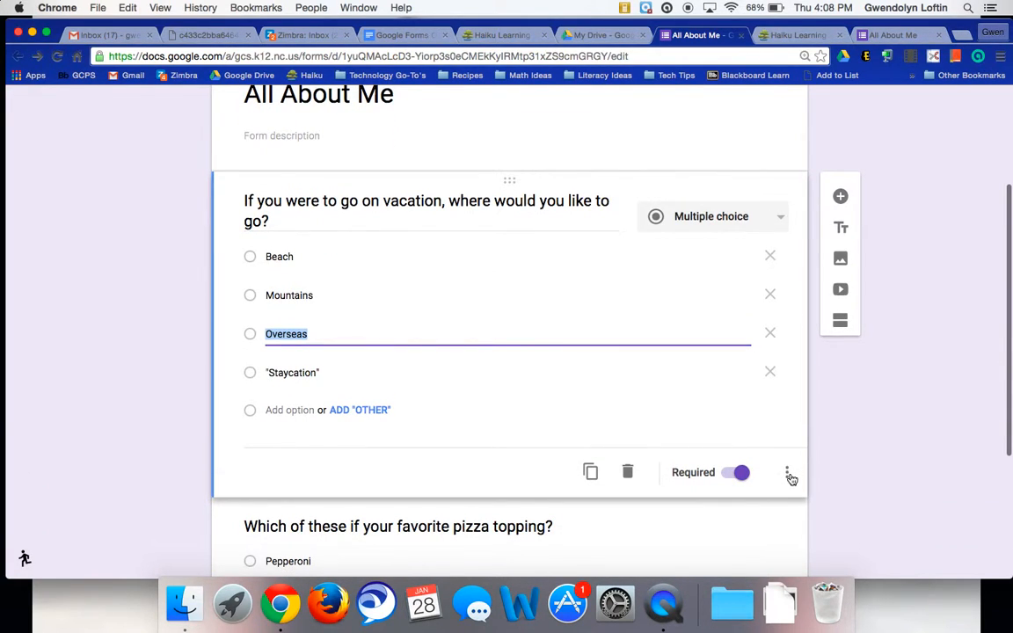